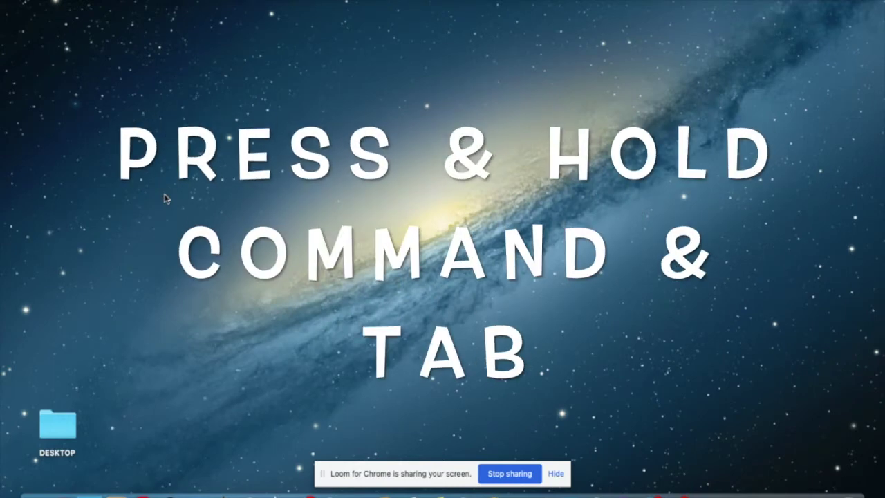
Step: Bring up the Command-Tab app switcher to see which apps are currently running
{"action": "key", "text": "super+Tab"}
{"action": "key", "text": "super+Tab"}
{"action": "key", "text": "super+Tab"}
{"action": "key", "text": "super+Tab"}
{"action": "key", "text": "super+Tab"}
{"action": "key", "text": "super+Tab"}
{"action": "key", "text": "super+Tab"}
{"action": "key", "text": "super+Tab"}
{"action": "key", "text": "super+Tab"}
{"action": "key", "text": "super+Tab"}
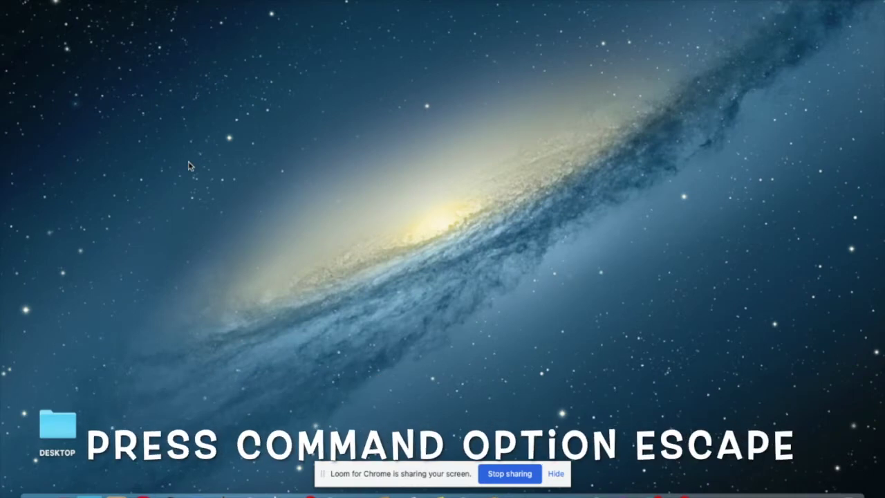
Step: Open Force Quit Applications with Command-Option-Escape and again from the Apple menu
{"action": "key", "text": "super+alt+Escape"}
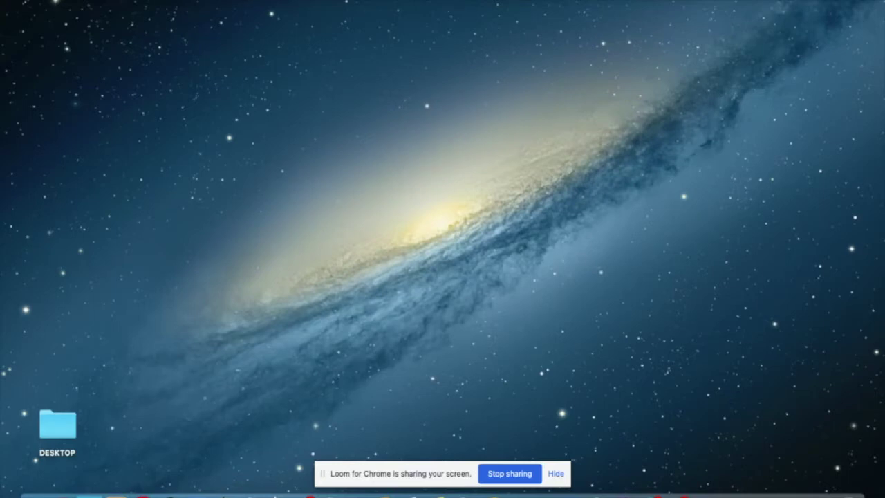
{"action": "left_click", "coordinate": [12, 0]}
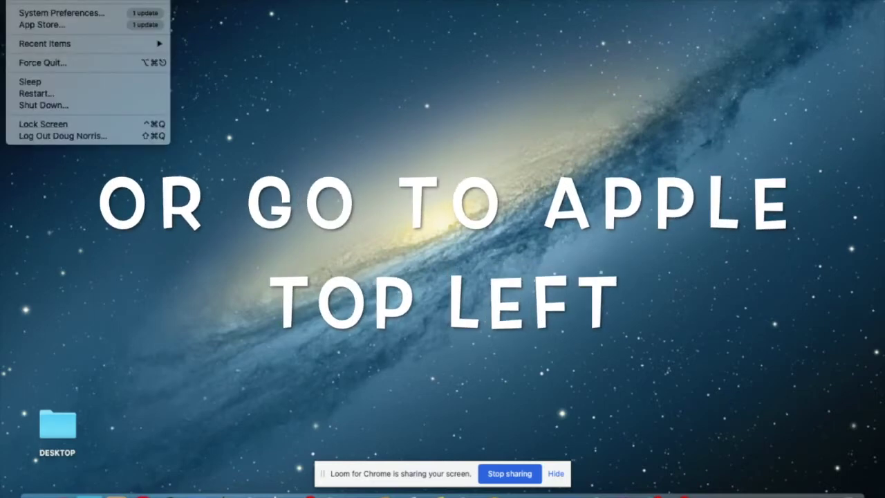
{"action": "left_click", "coordinate": [41, 63]}
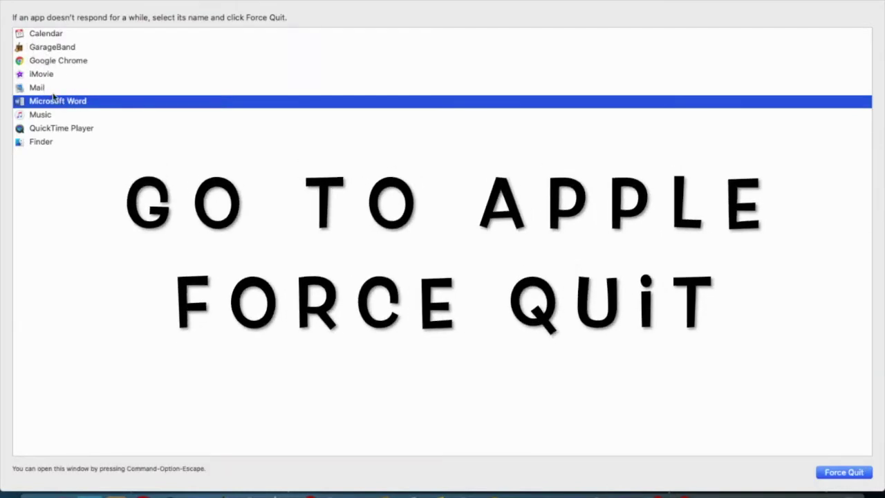
Step: Force quit Calendar and confirm it in the sheet
{"action": "left_click", "coordinate": [41, 34]}
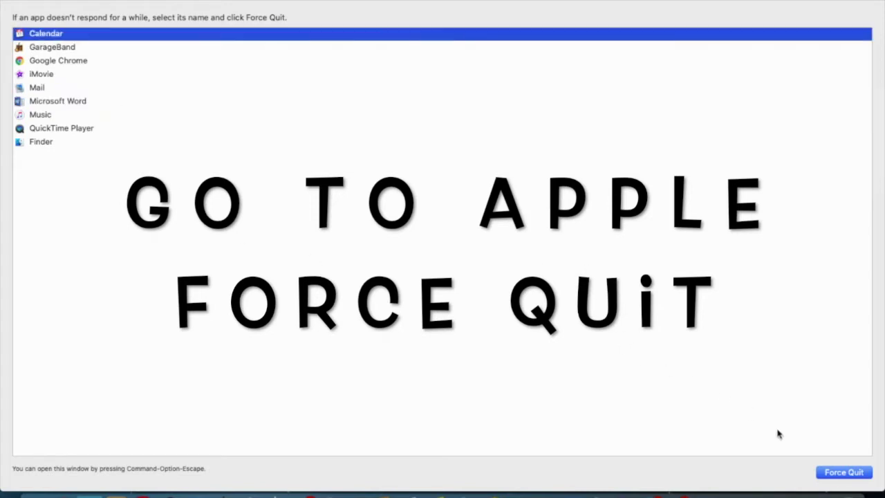
{"action": "left_click", "coordinate": [847, 474]}
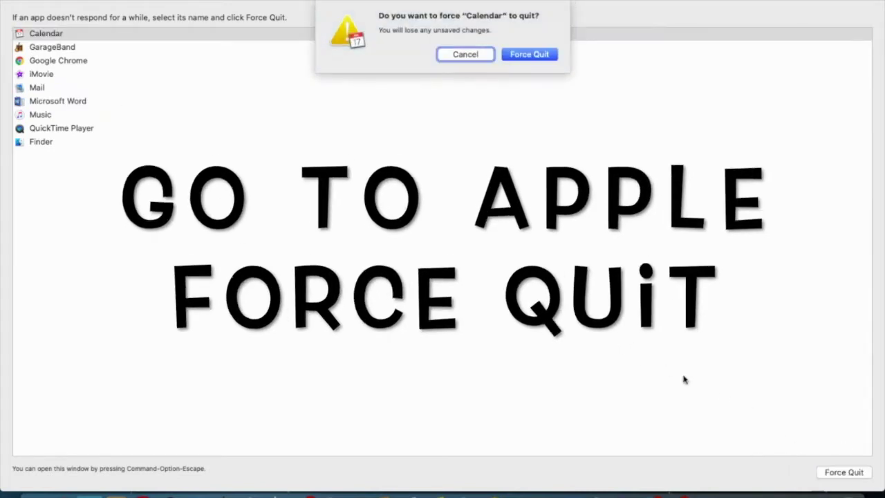
{"action": "left_click", "coordinate": [533, 56]}
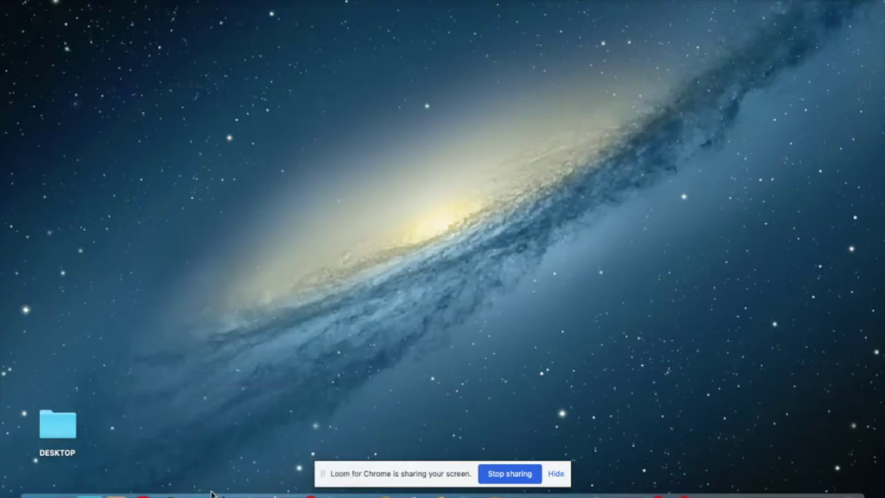
Step: Quit GarageBand from its Dock menu, force quit Music, then close the Force Quit window
{"action": "right_click", "coordinate": [222, 493]}
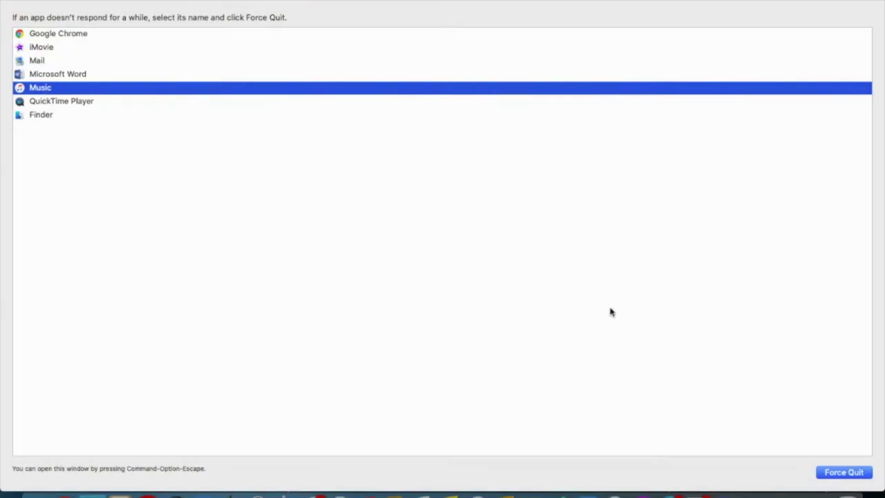
{"action": "left_click", "coordinate": [847, 472]}
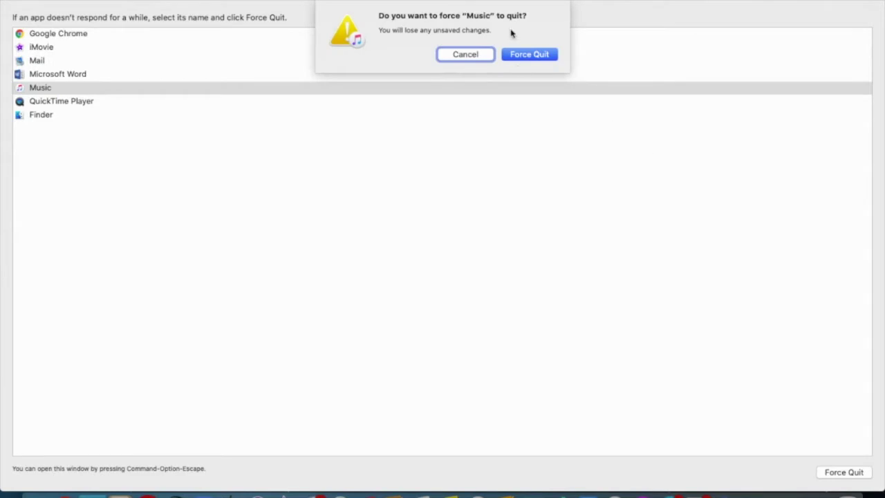
{"action": "left_click", "coordinate": [540, 55]}
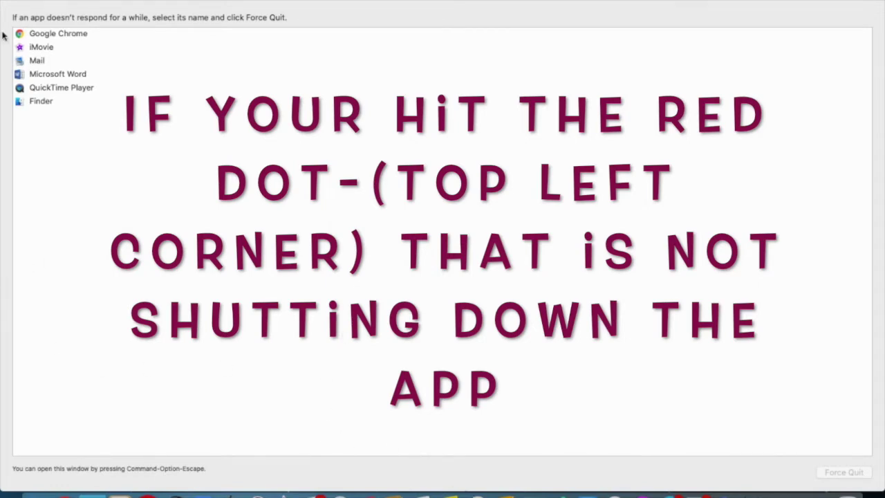
{"action": "left_click", "coordinate": [10, 6]}
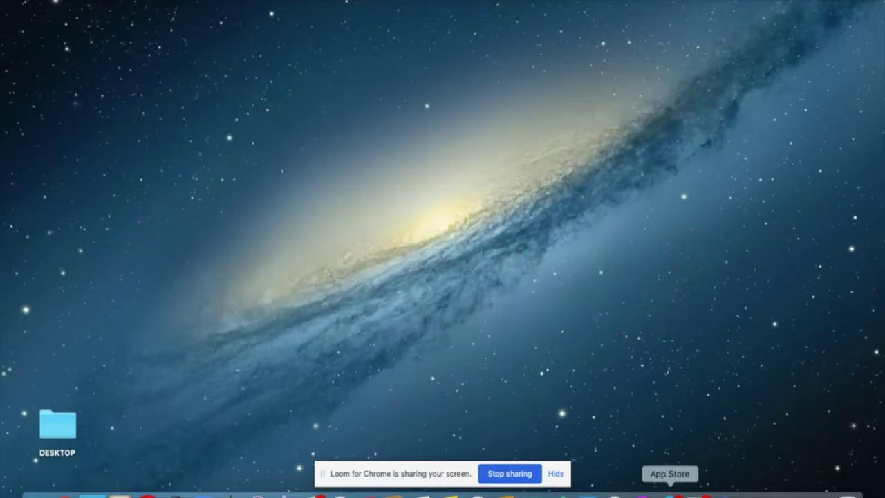
Step: Launch Microsoft Word, close its template gallery, and confirm via Command-Tab that Word still runs
{"action": "left_click", "coordinate": [724, 492]}
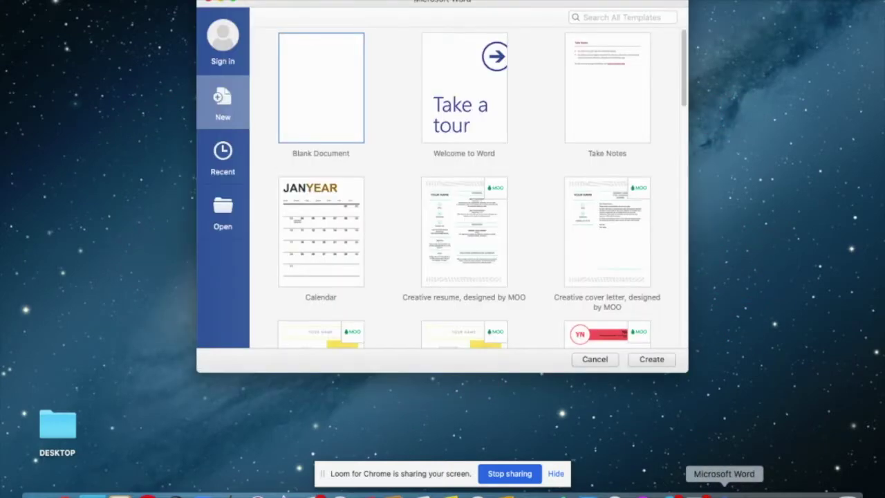
{"action": "left_click", "coordinate": [209, 2]}
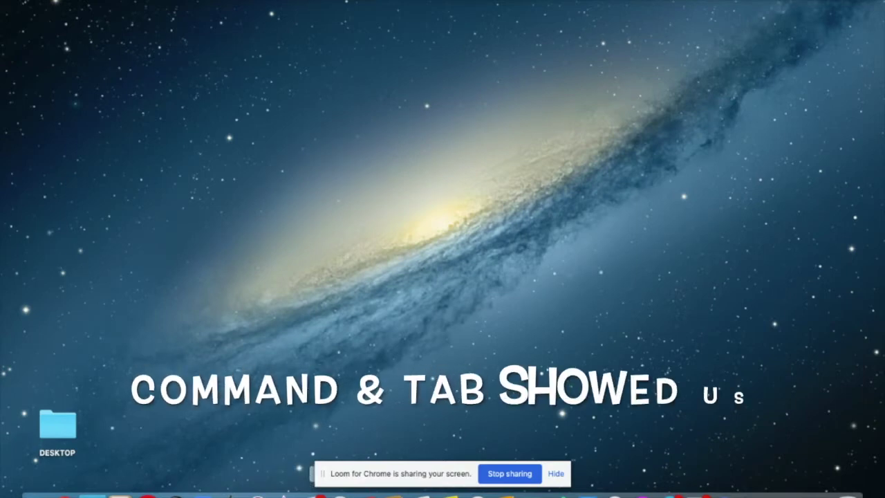
{"action": "key", "text": "super+Tab"}
{"action": "key", "text": "super+Tab"}
{"action": "key", "text": "super+Tab"}
{"action": "key", "text": "super+Tab"}
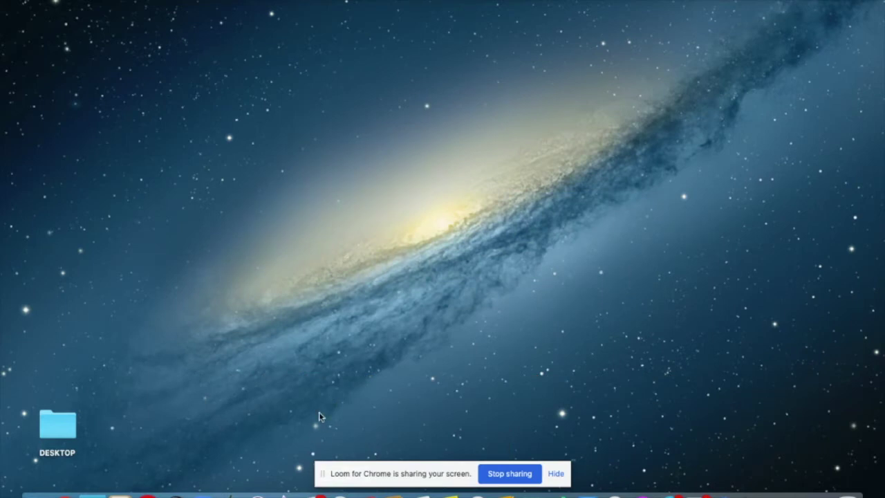
{"action": "key", "text": "super+Tab"}
{"action": "key", "text": "super+Tab"}
{"action": "key", "text": "super+Tab"}
{"action": "key", "text": "super+Tab"}
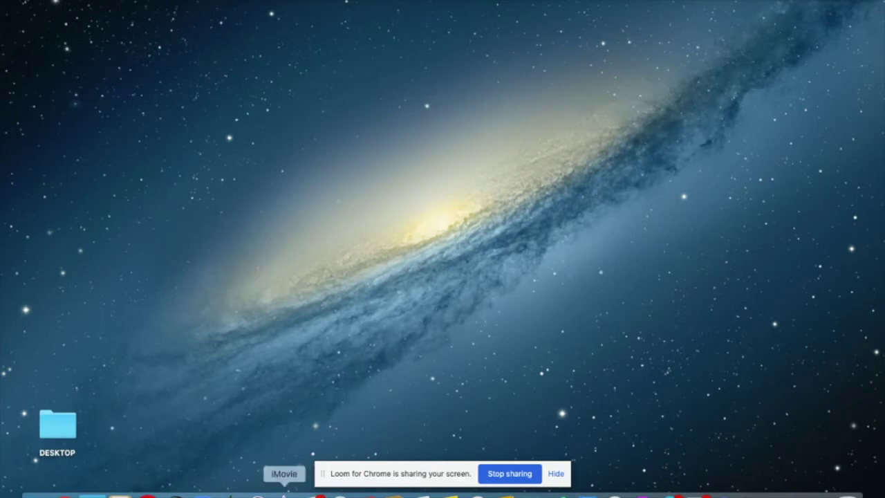
{"action": "right_click", "coordinate": [284, 494]}
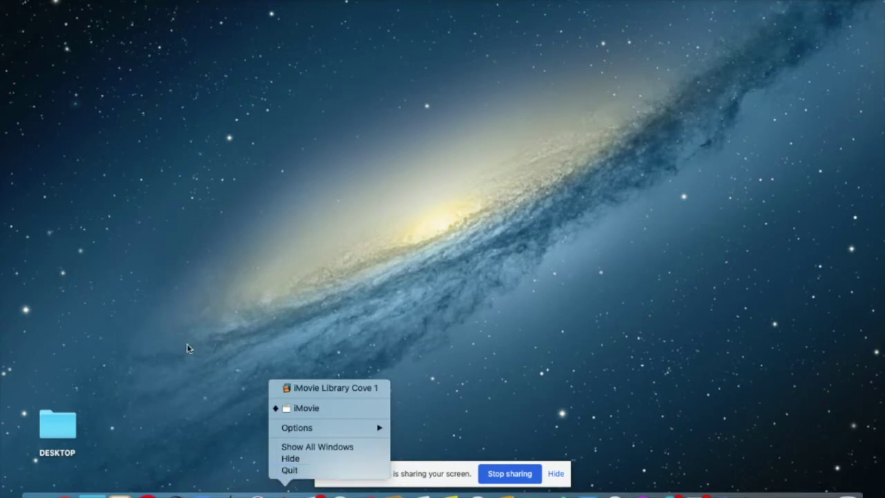
{"action": "left_click", "coordinate": [71, 112]}
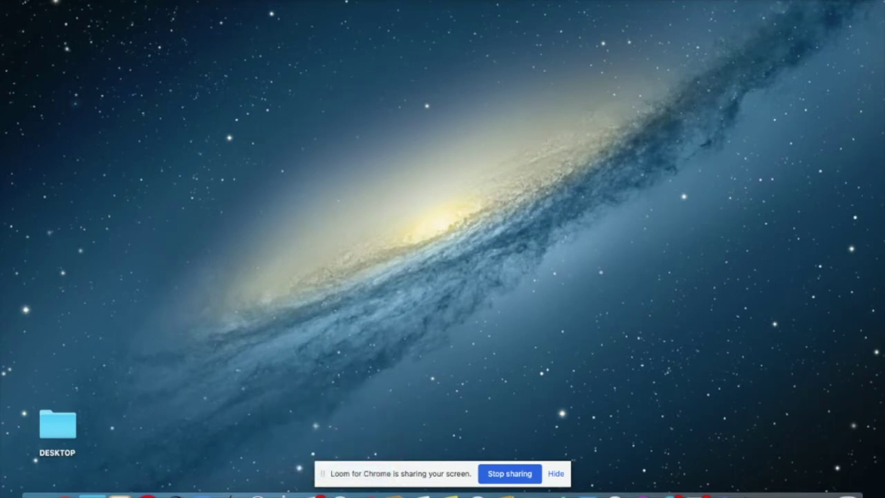
{"action": "left_click", "coordinate": [9, 4]}
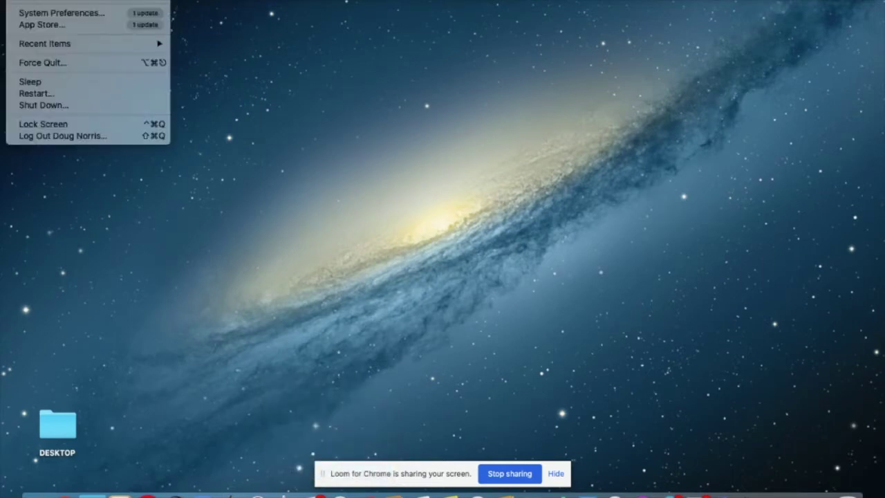
{"action": "left_click", "coordinate": [39, 63]}
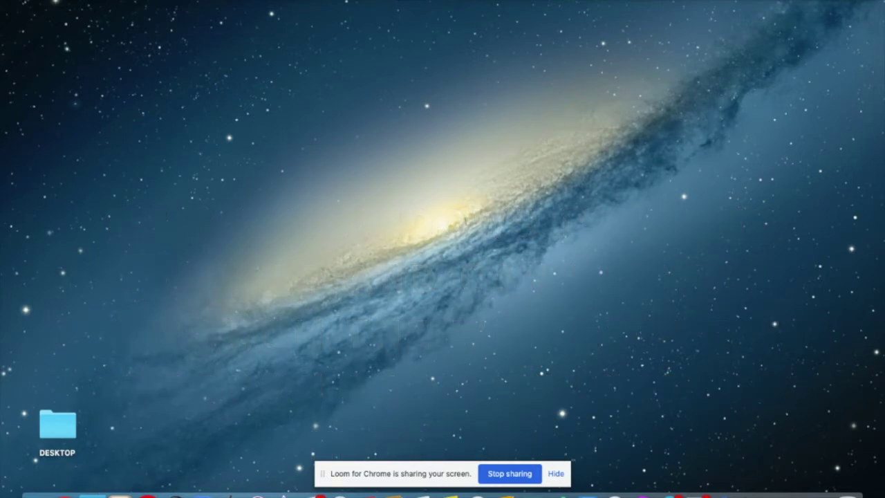
{"action": "left_click", "coordinate": [14, 0]}
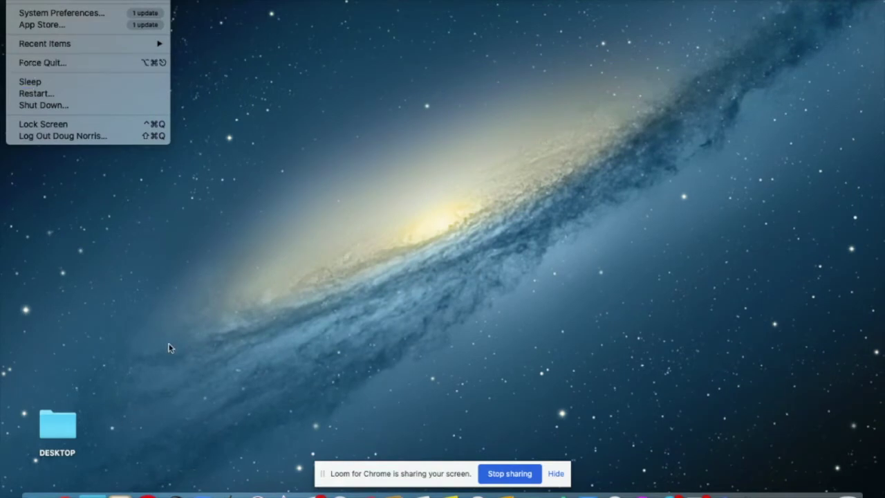
{"action": "key", "text": "alt"}
{"action": "key", "text": "super+alt+Escape"}
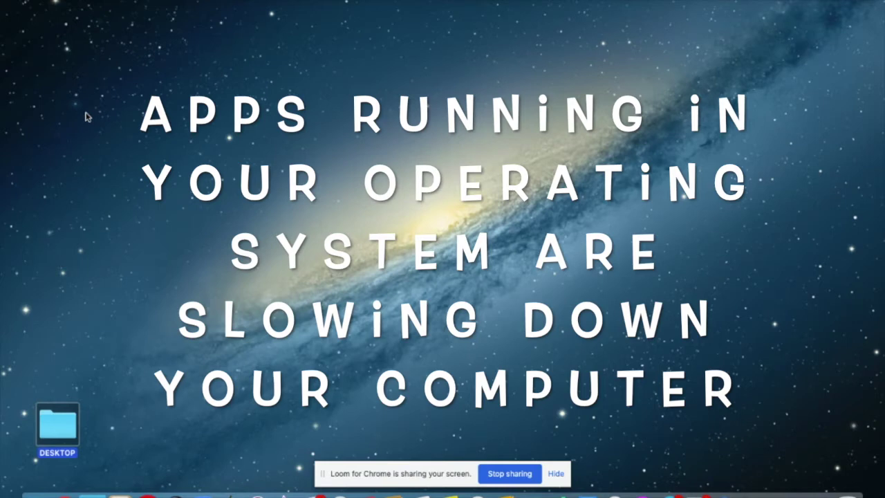
Step: Switch to Mail using Command-Tab
{"action": "key", "text": "super+Tab"}
{"action": "key", "text": "Tab"}
{"action": "key", "text": "Tab"}
{"action": "key", "text": "Tab"}
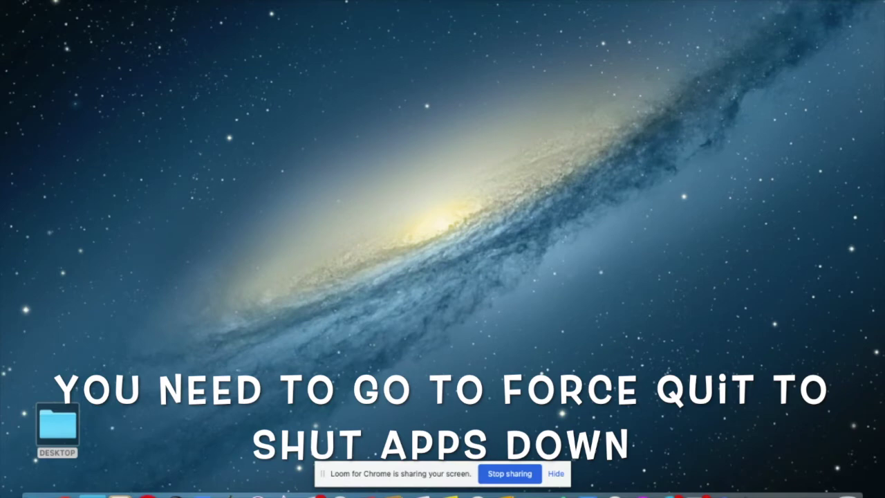
Step: Choose Quit Mail from the Mail menu and check the running apps with Command-Tab
{"action": "left_click", "coordinate": [49, 2]}
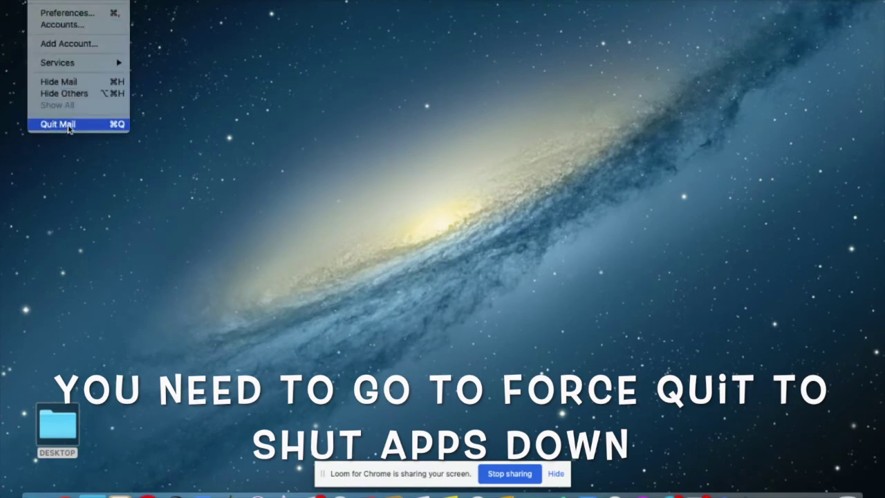
{"action": "left_click", "coordinate": [221, 72]}
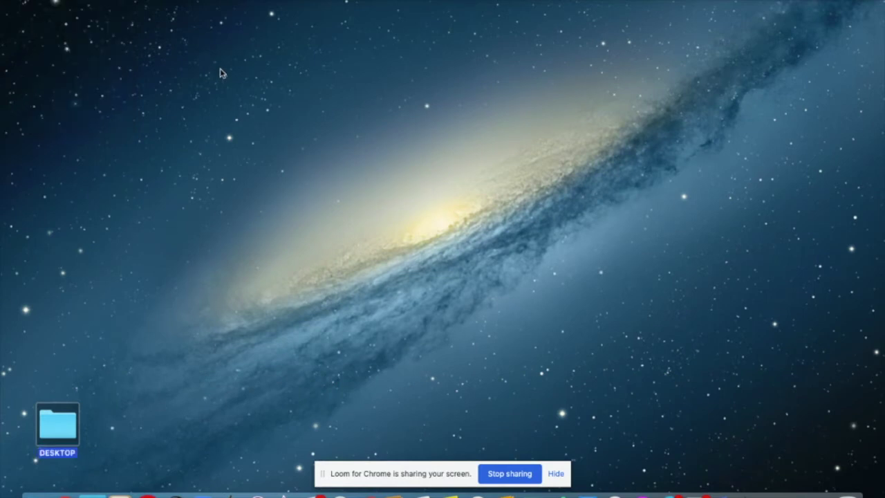
{"action": "key", "text": "super+Tab"}
{"action": "key", "text": "super+Tab"}
{"action": "key", "text": "super+Tab"}
{"action": "key", "text": "super+Tab"}
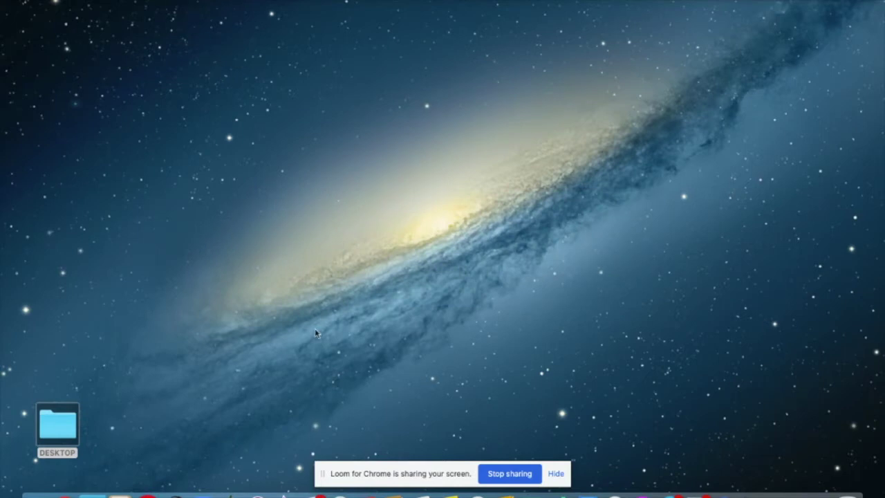
Step: Quit Mail again through its menu-bar app menu and recheck the running apps
{"action": "left_click", "coordinate": [311, 495]}
{"action": "left_click", "coordinate": [33, 2]}
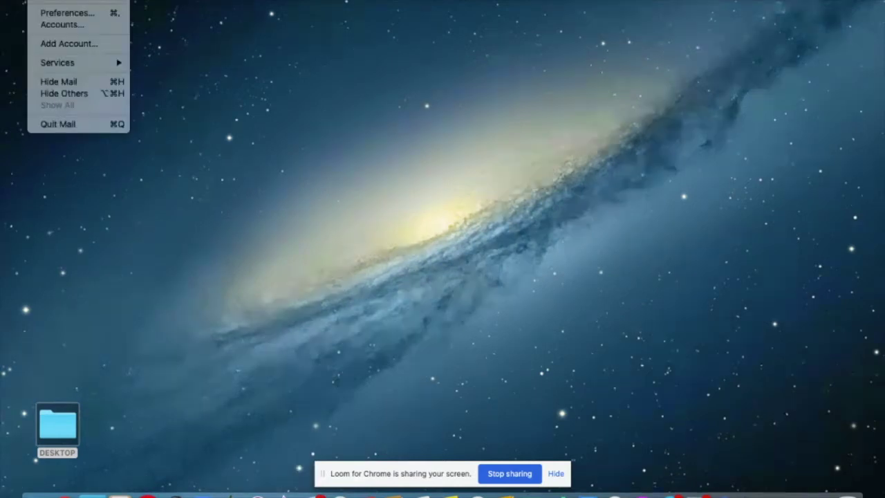
{"action": "left_click", "coordinate": [60, 126]}
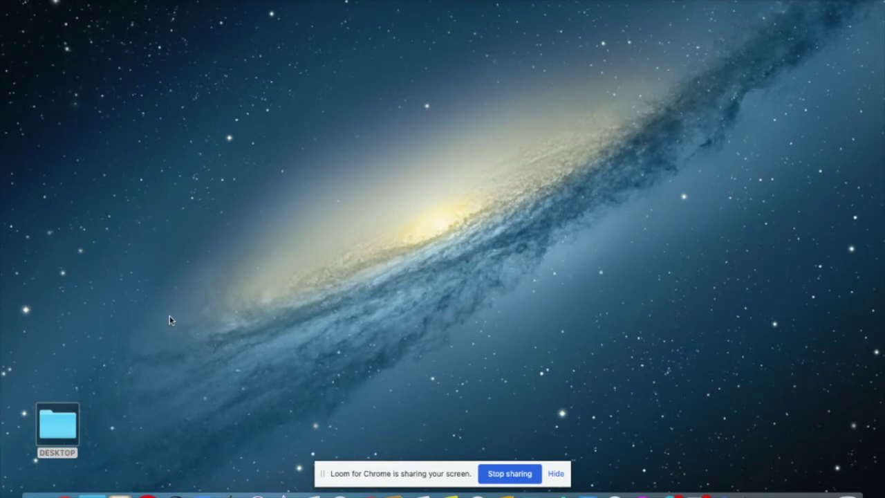
{"action": "key", "text": "super+Tab"}
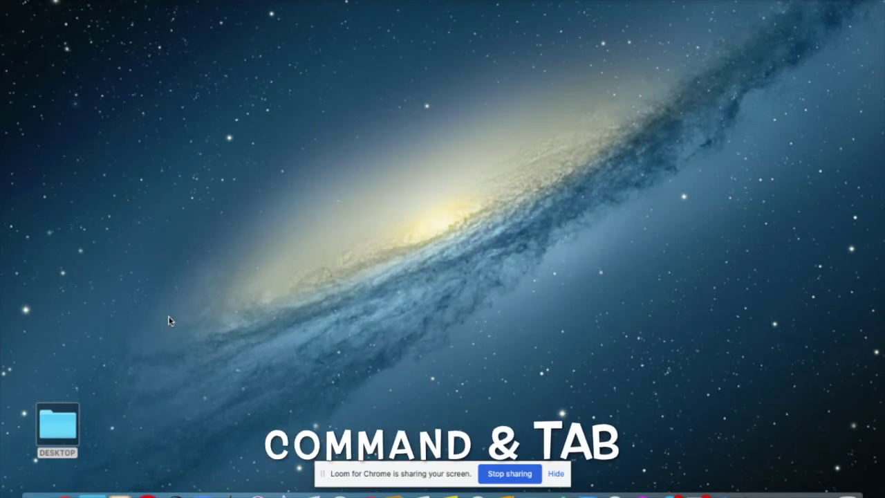
Step: Quit iMovie from its app menu, then Command-Tab over to Finder
{"action": "key", "text": "super+Tab"}
{"action": "key", "text": "super+Tab"}
{"action": "key", "text": "super+Tab"}
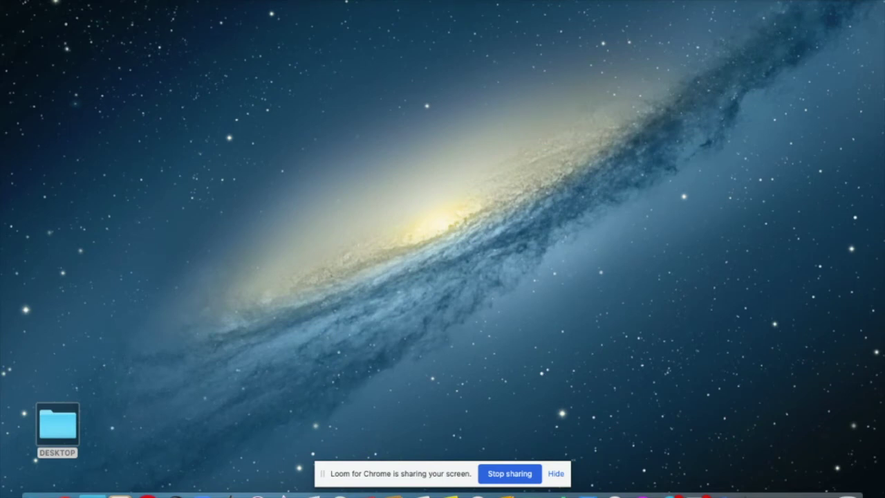
{"action": "left_click", "coordinate": [41, 1]}
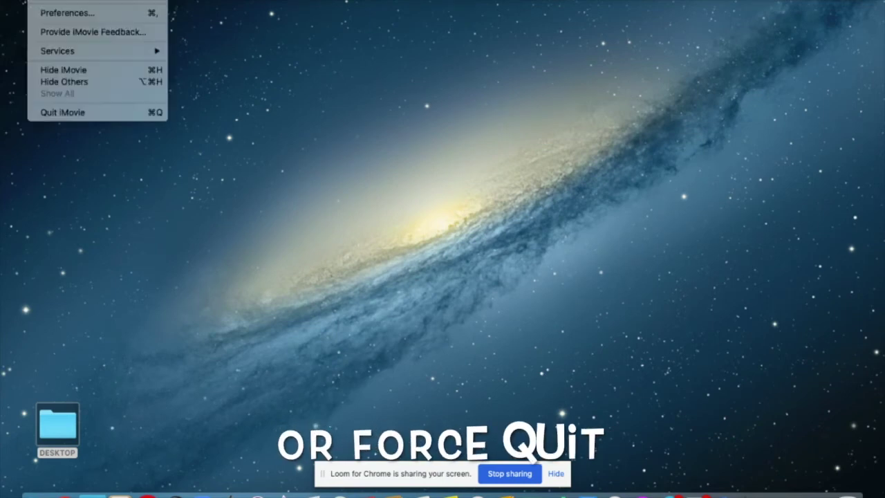
{"action": "left_click", "coordinate": [43, 113]}
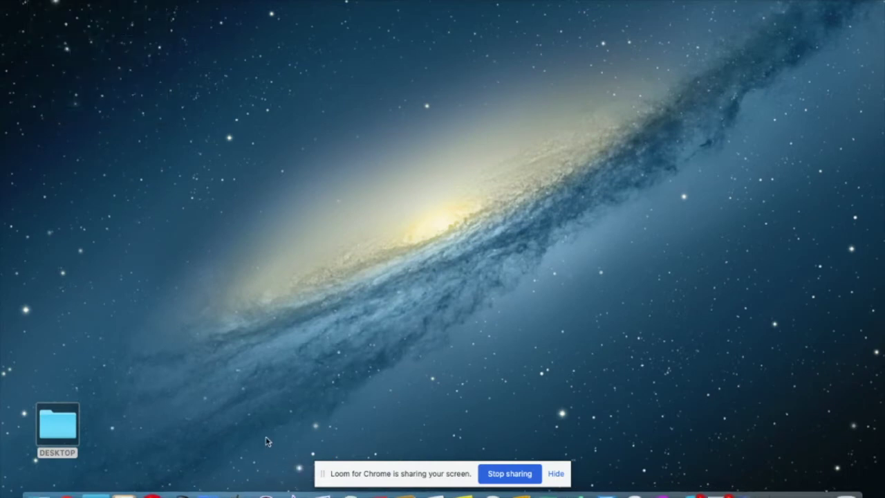
{"action": "key", "text": "super+Tab"}
{"action": "key", "text": "super+Tab"}
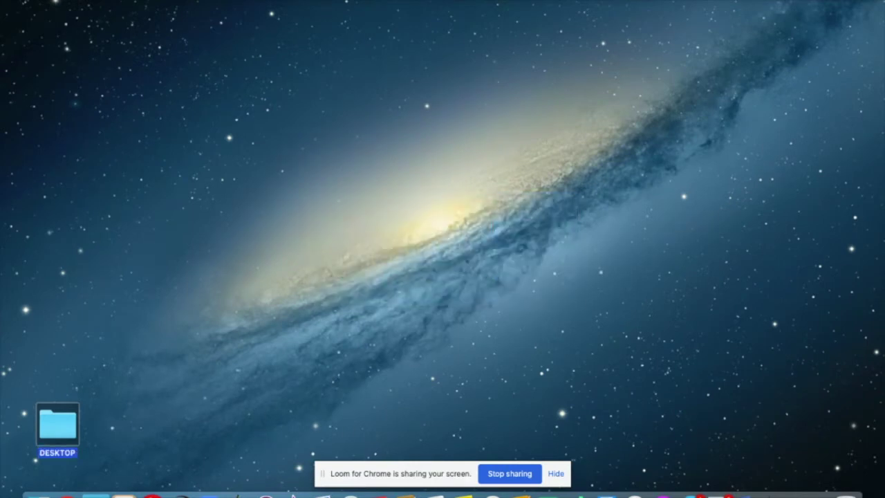
Step: Quit Microsoft Word from its Dock menu, leaving only Finder and Google Chrome running
{"action": "right_click", "coordinate": [747, 493]}
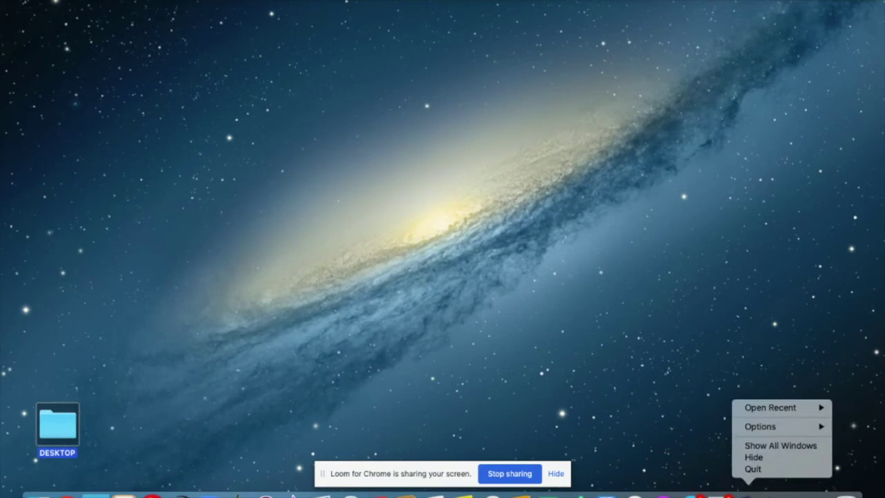
{"action": "left_click", "coordinate": [750, 468]}
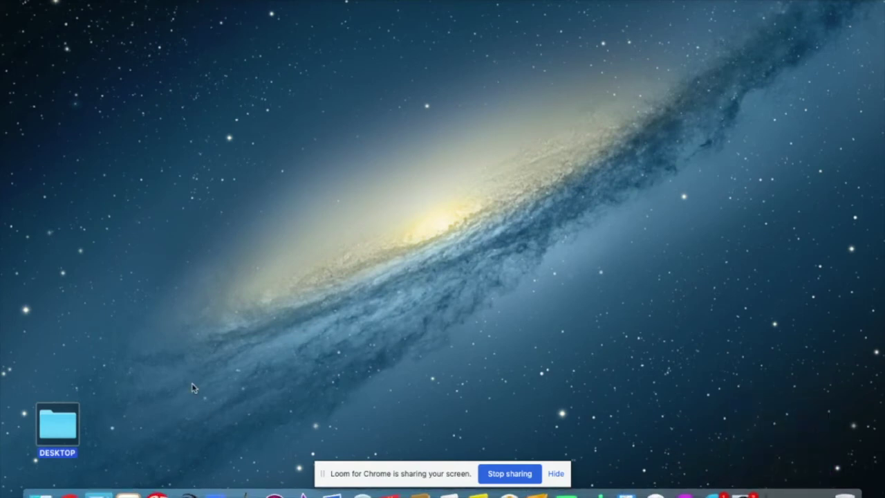
{"action": "key", "text": "super+Tab"}
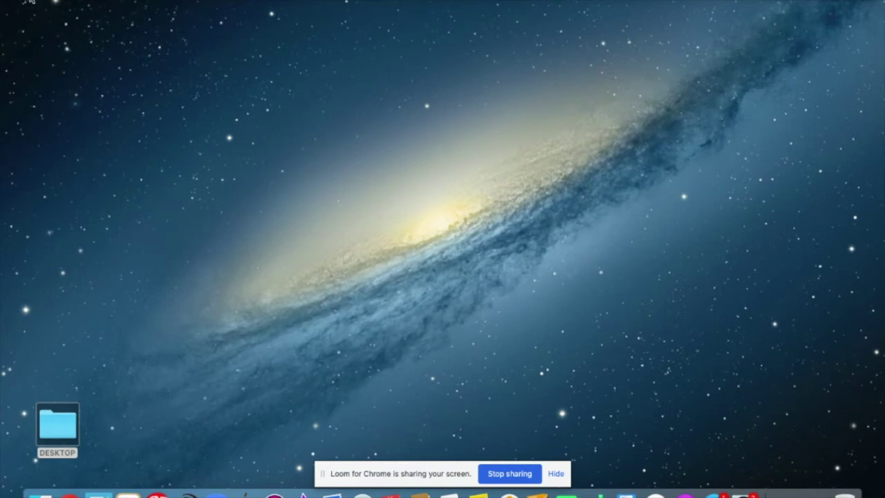
{"action": "left_click", "coordinate": [14, 0]}
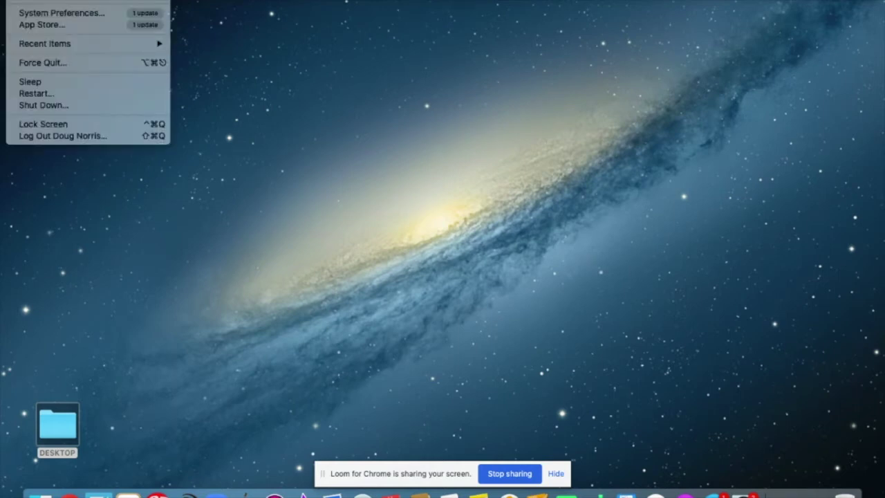
Step: Force quit QuickTime Player in Force Quit Applications and confirm
{"action": "left_click", "coordinate": [42, 64]}
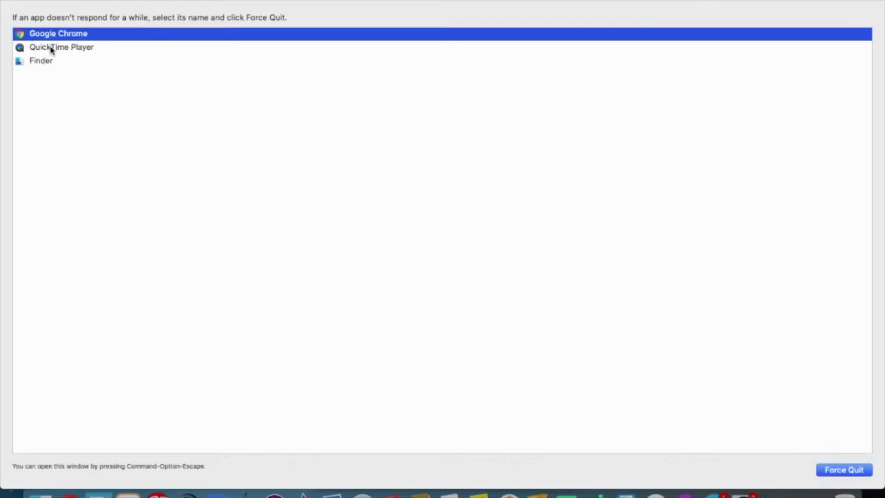
{"action": "left_click", "coordinate": [51, 49]}
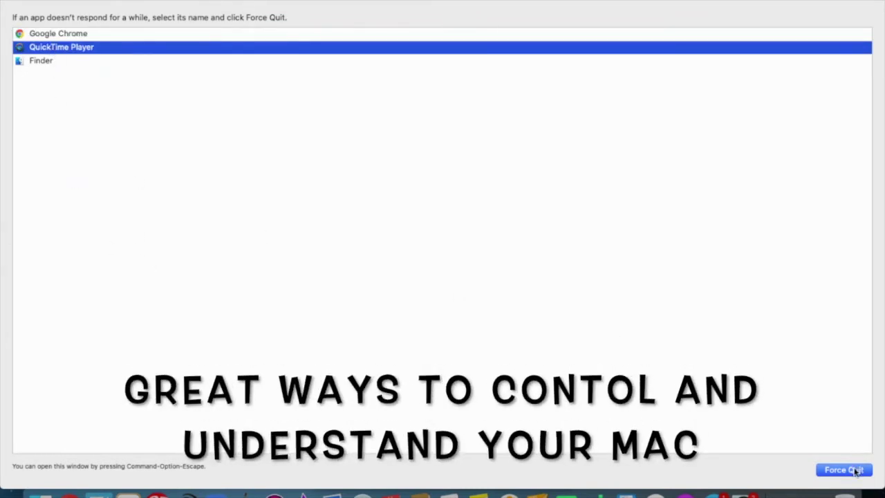
{"action": "left_click", "coordinate": [857, 471]}
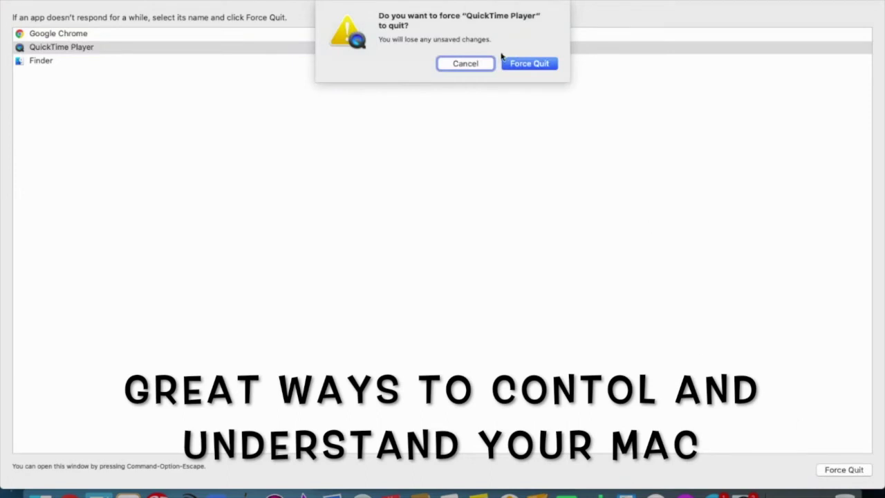
{"action": "left_click", "coordinate": [537, 64]}
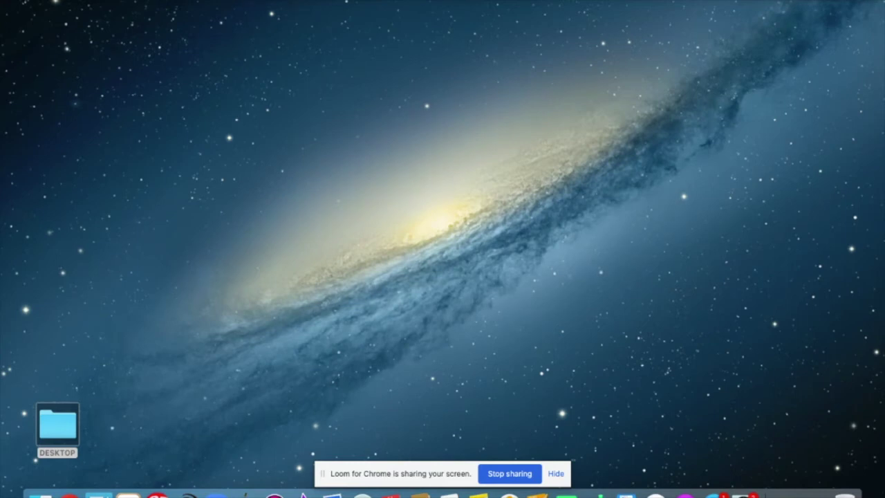
Step: Check with Command-Tab that only Chrome and Finder are still running
{"action": "key", "text": "super+Tab"}
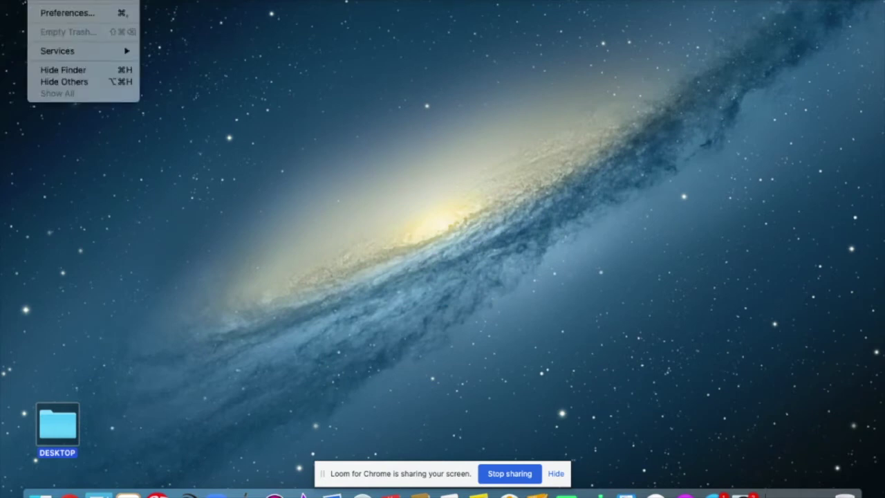
Step: Relaunch Finder from the Command-Option-Escape Force Quit Applications list, then close the list
{"action": "key", "text": "Escape"}
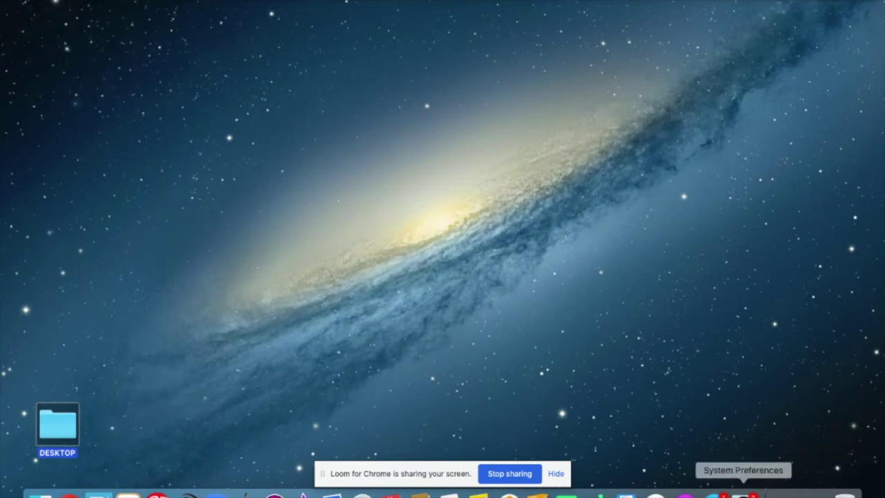
{"action": "key", "text": "super+alt+Escape"}
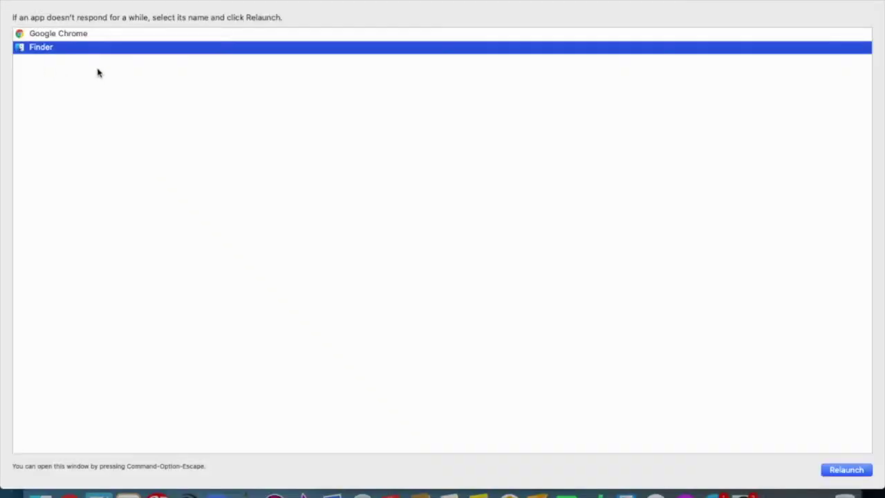
{"action": "left_click", "coordinate": [842, 470]}
{"action": "left_click", "coordinate": [543, 56]}
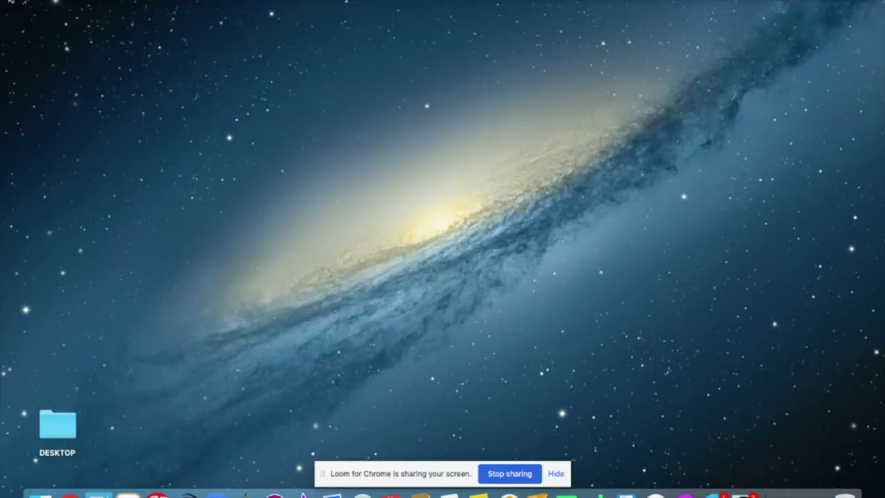
{"action": "left_click", "coordinate": [14, 2]}
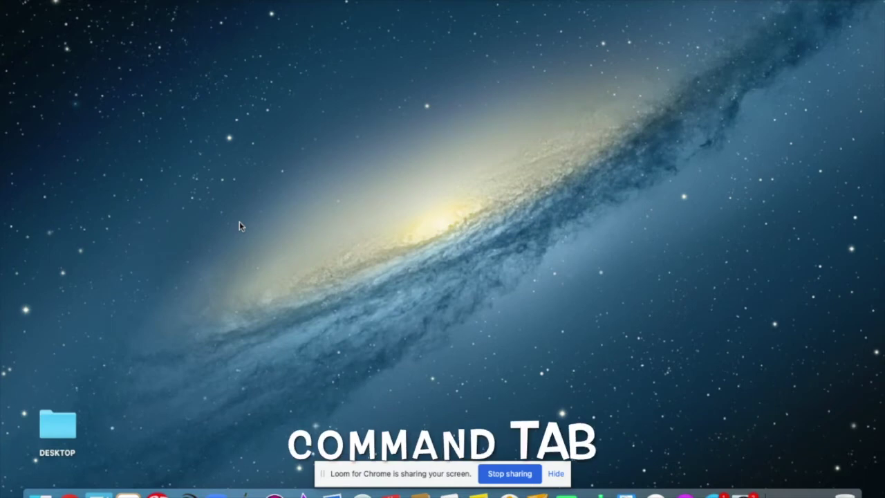
{"action": "key", "text": "super+Tab"}
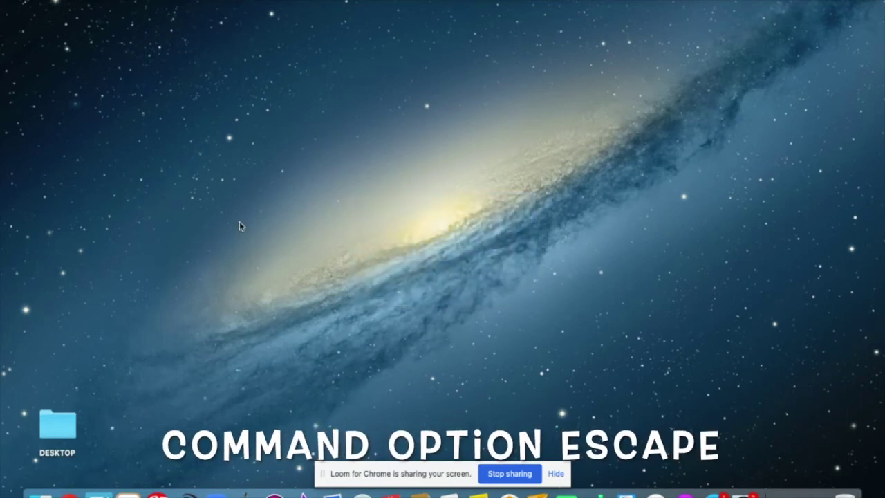
{"action": "key", "text": "super+alt+Escape"}
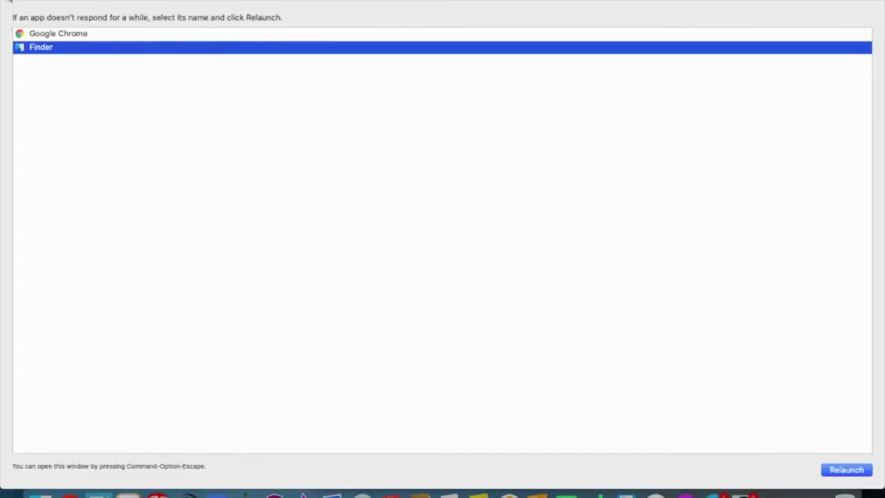
{"action": "left_click", "coordinate": [9, 1]}
{"action": "left_click", "coordinate": [11, 1]}
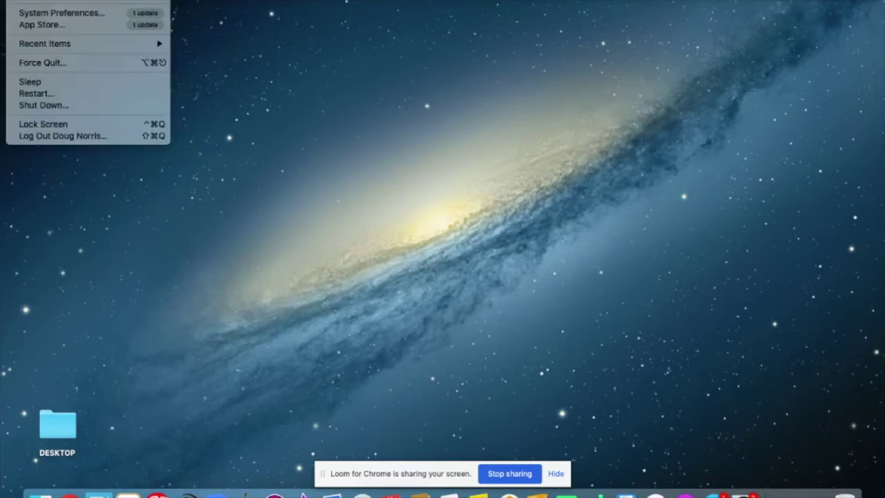
{"action": "left_click", "coordinate": [44, 63]}
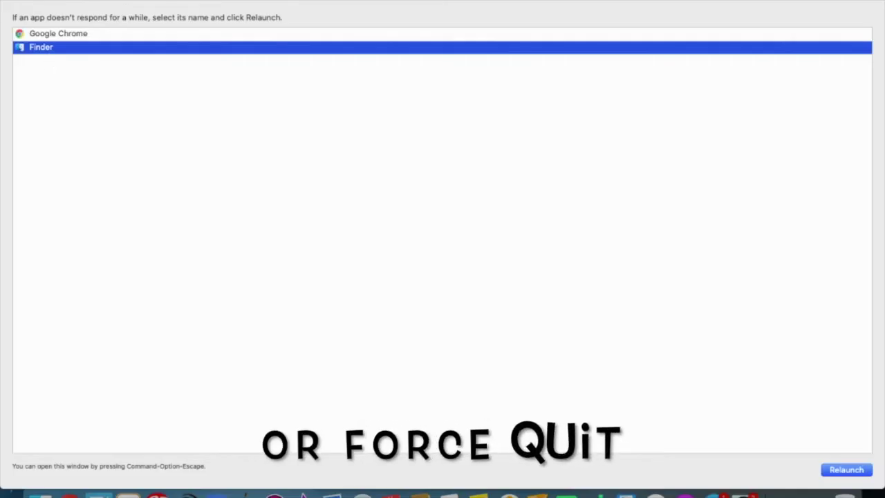
{"action": "left_click", "coordinate": [10, 2]}
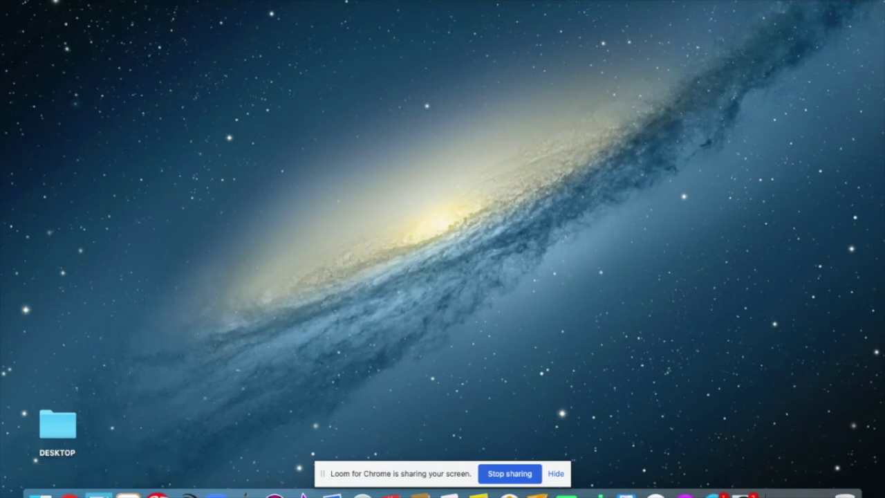
{"action": "key", "text": "super+Tab"}
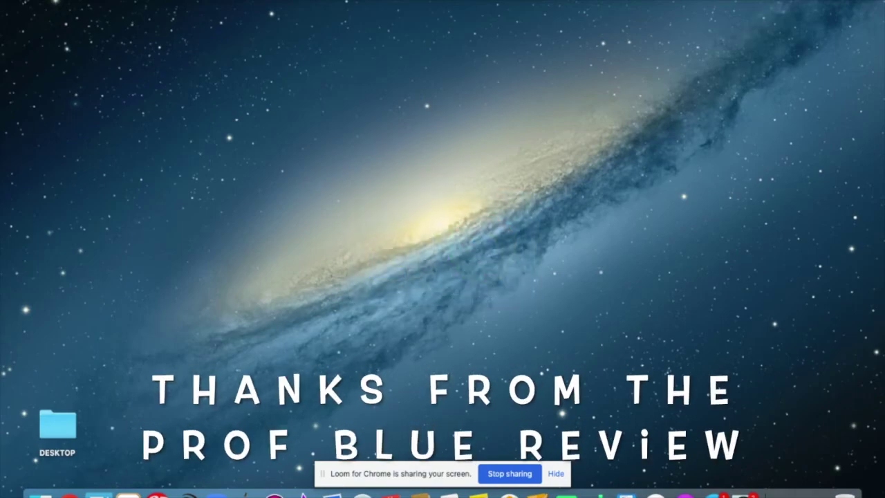